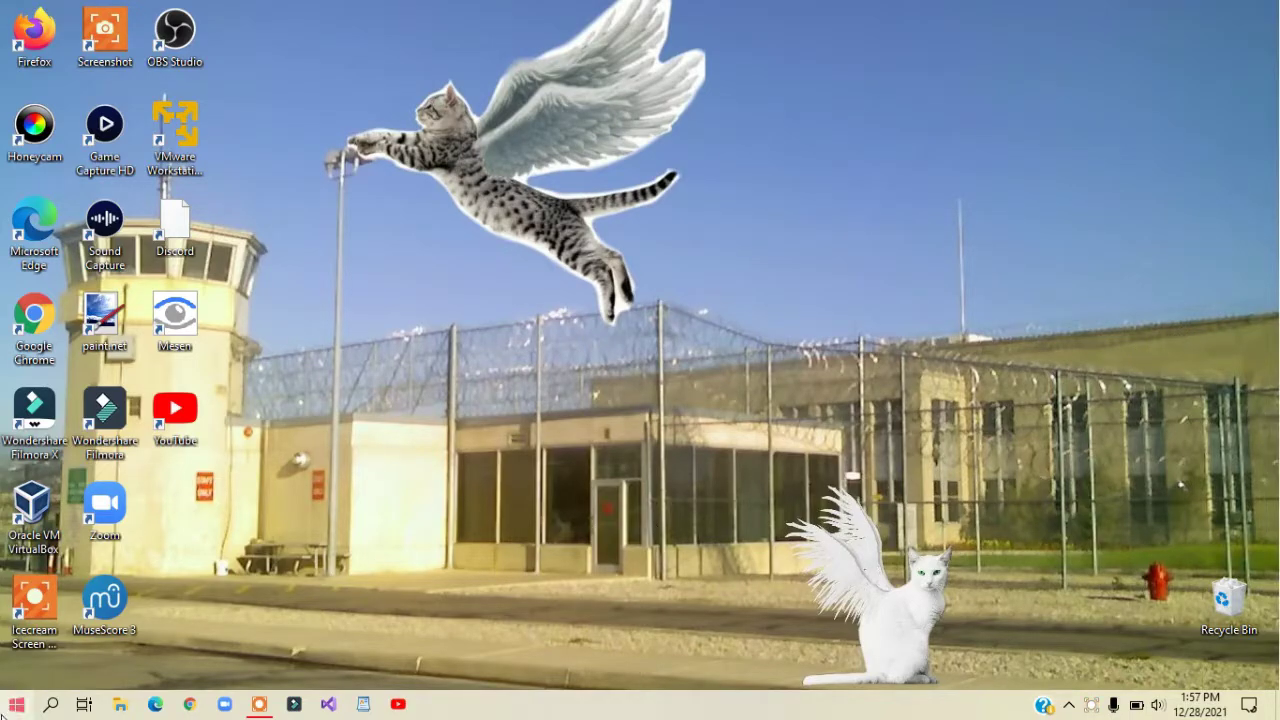
Step: Go to Bluetooth & other devices settings from the taskbar search and start adding a device
left_click(48, 706)
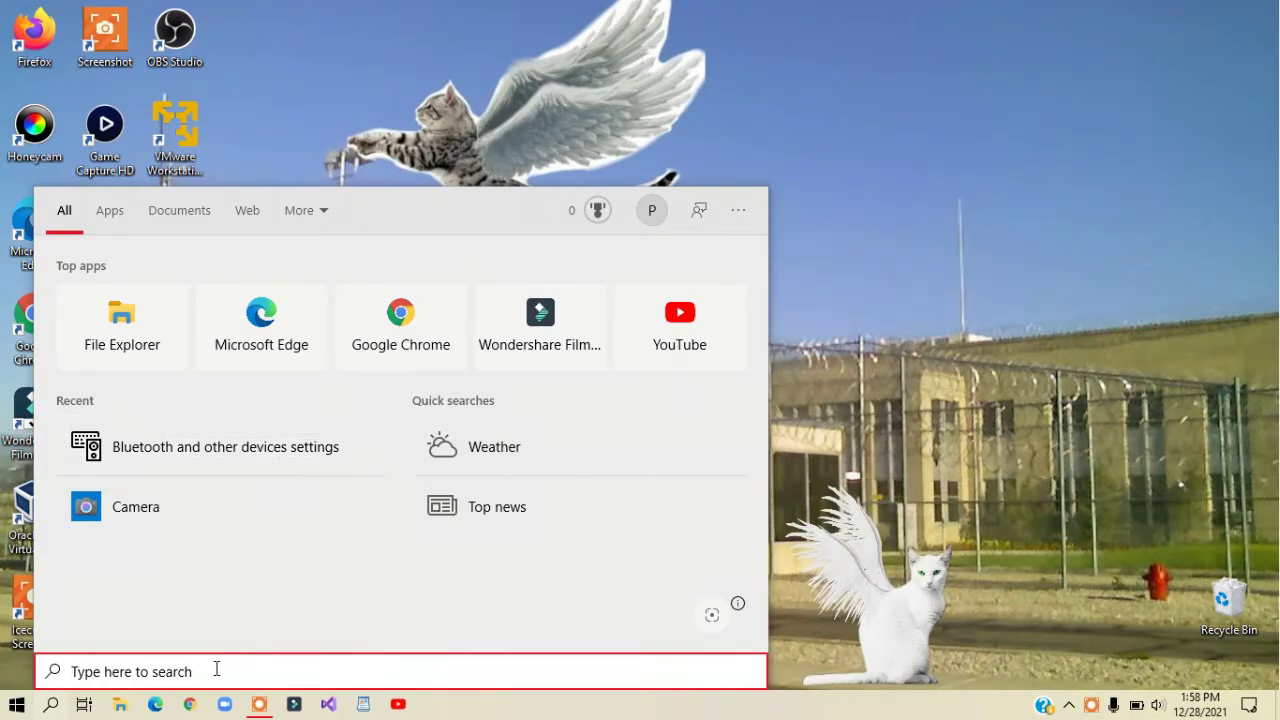
left_click(243, 465)
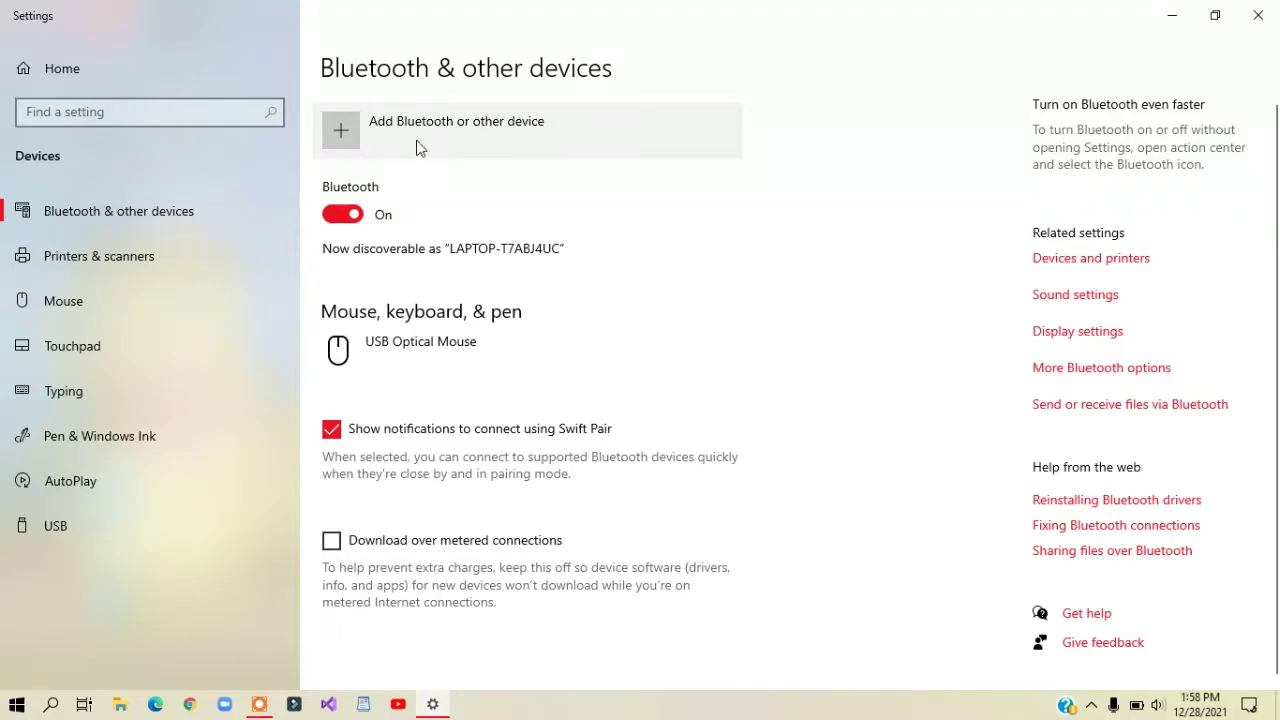
left_click(579, 124)
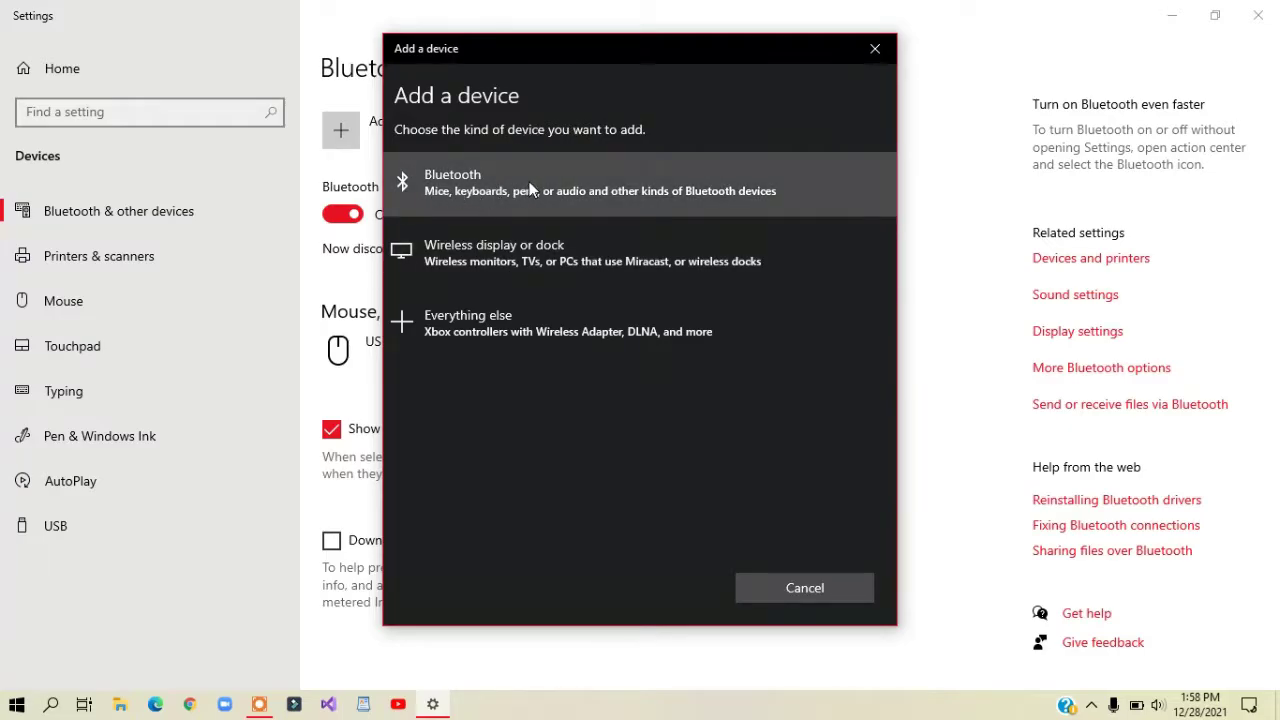
Step: Choose Bluetooth and pair the discovered Pro Controller
left_click(529, 189)
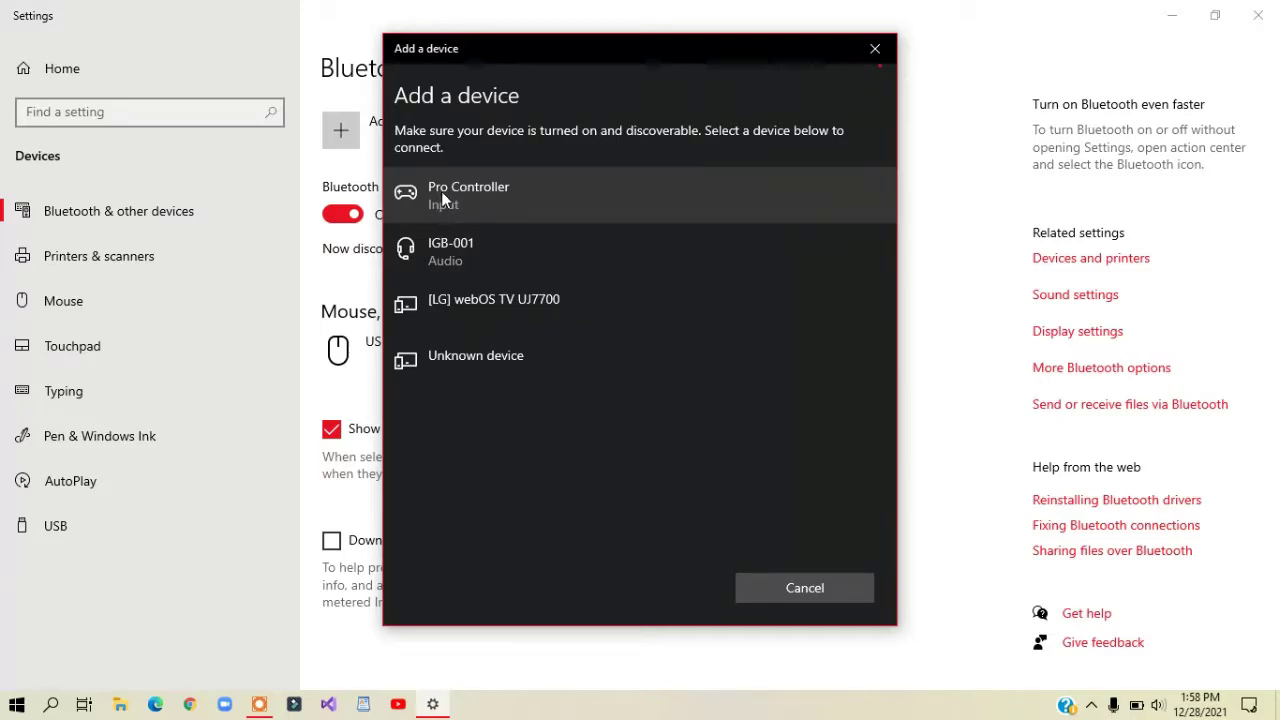
left_click(501, 201)
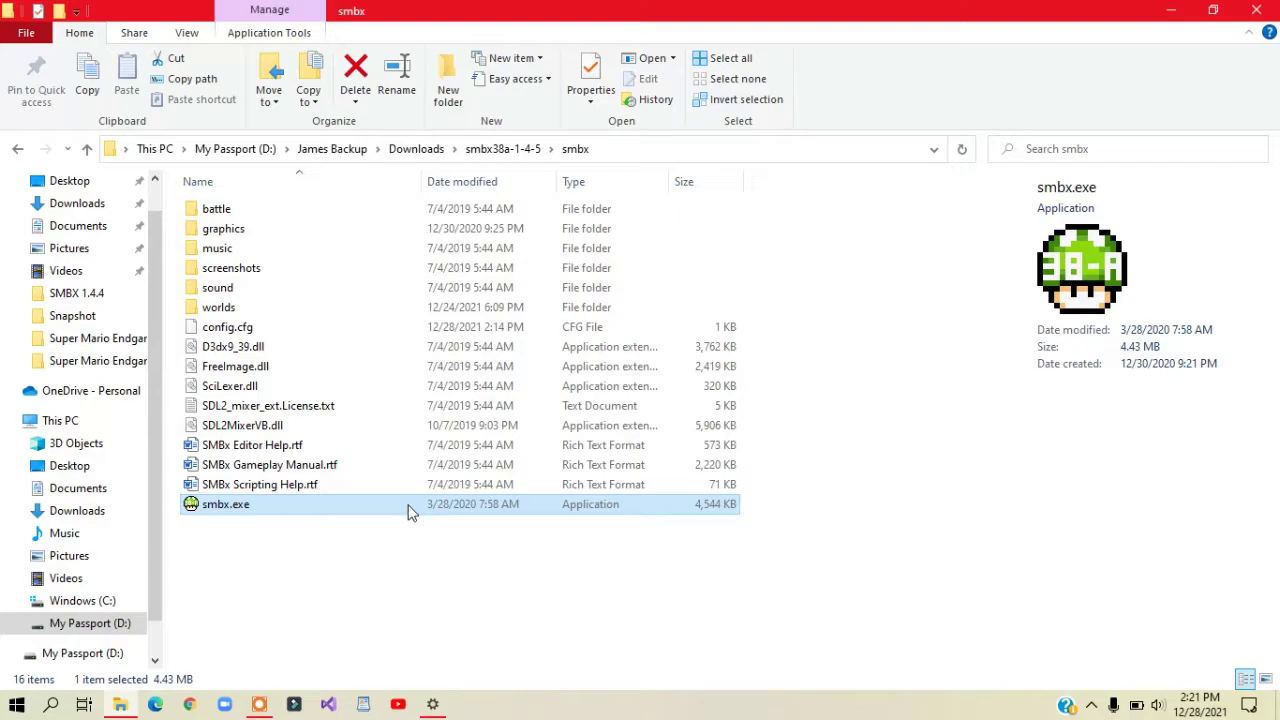
Step: Launch smbx.exe from the smbx folder to reach the Super Mario Bros. X title menu
left_click(409, 507)
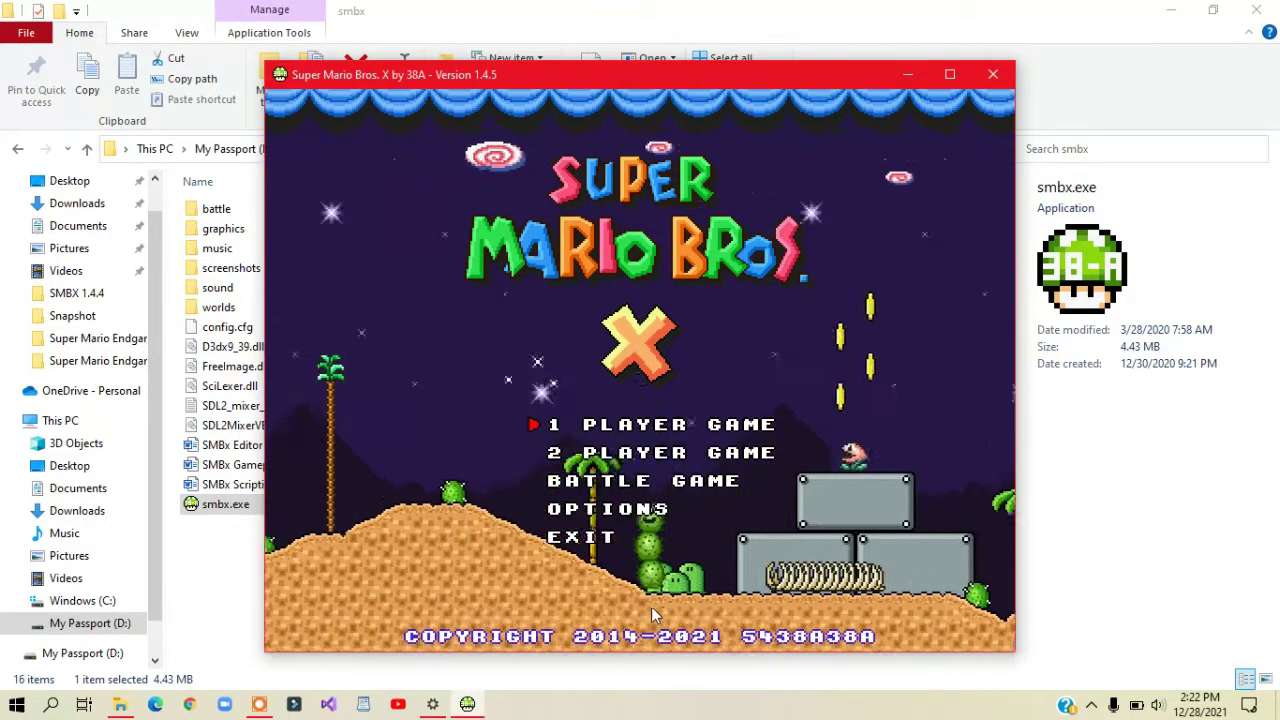
Step: Set Player 1's input type to JOYSTICK under Options, Player 1 Controls, and start rebinding Up
left_click(660, 509)
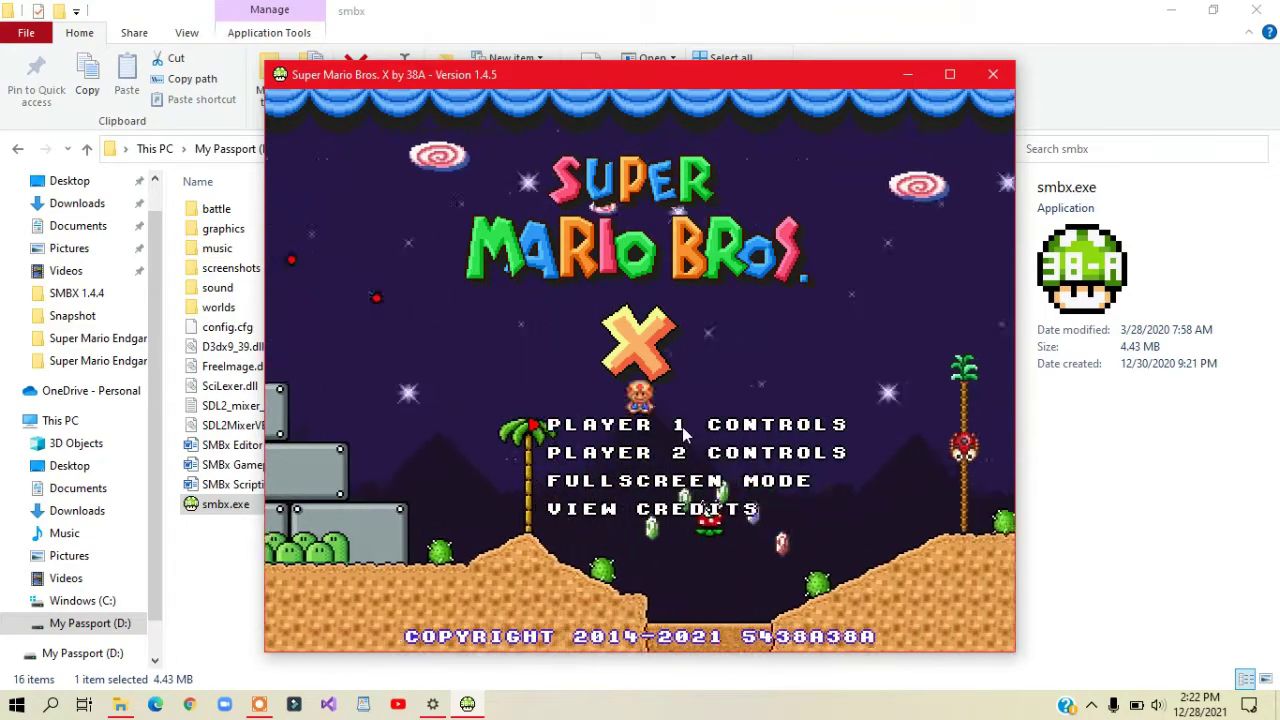
left_click(682, 426)
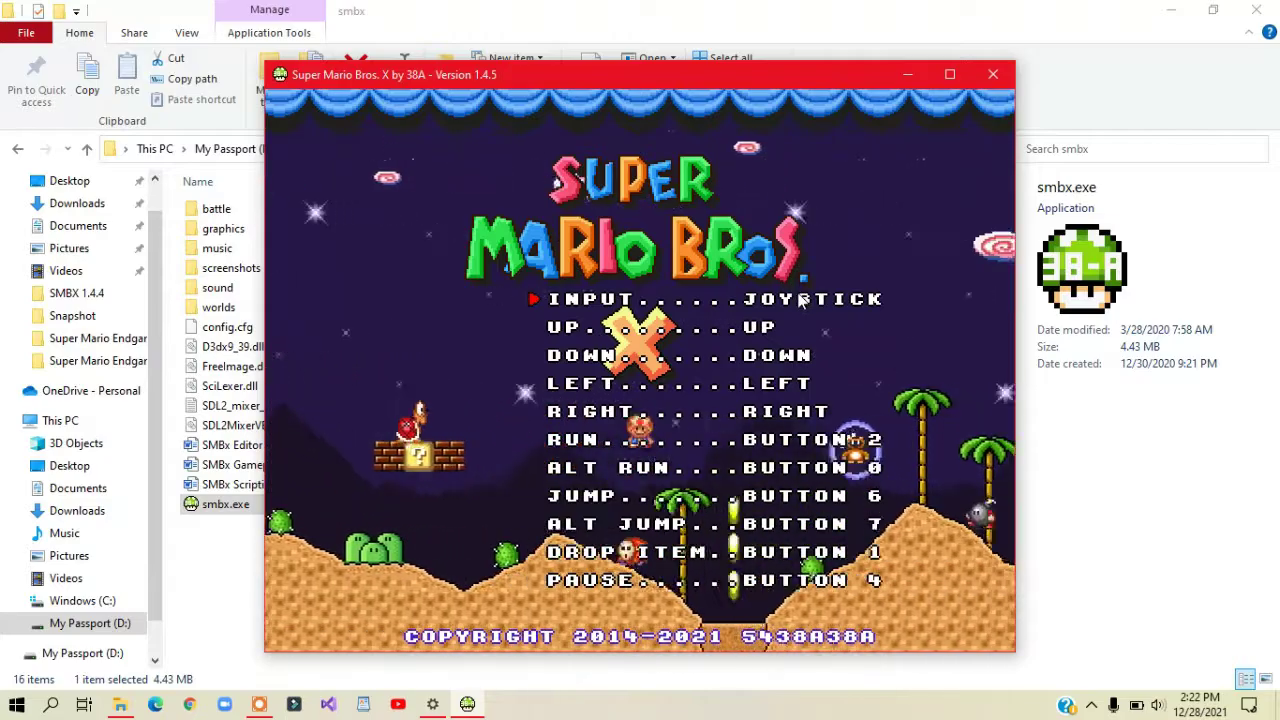
left_click(808, 302)
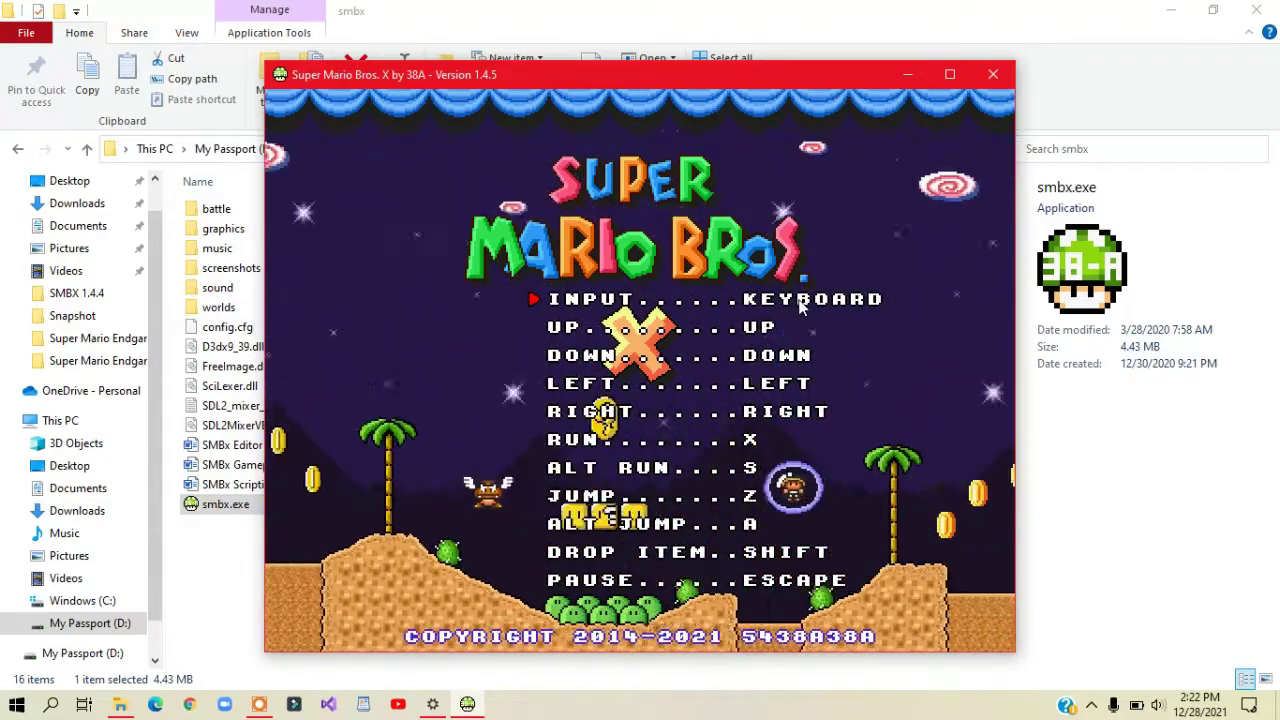
left_click(800, 307)
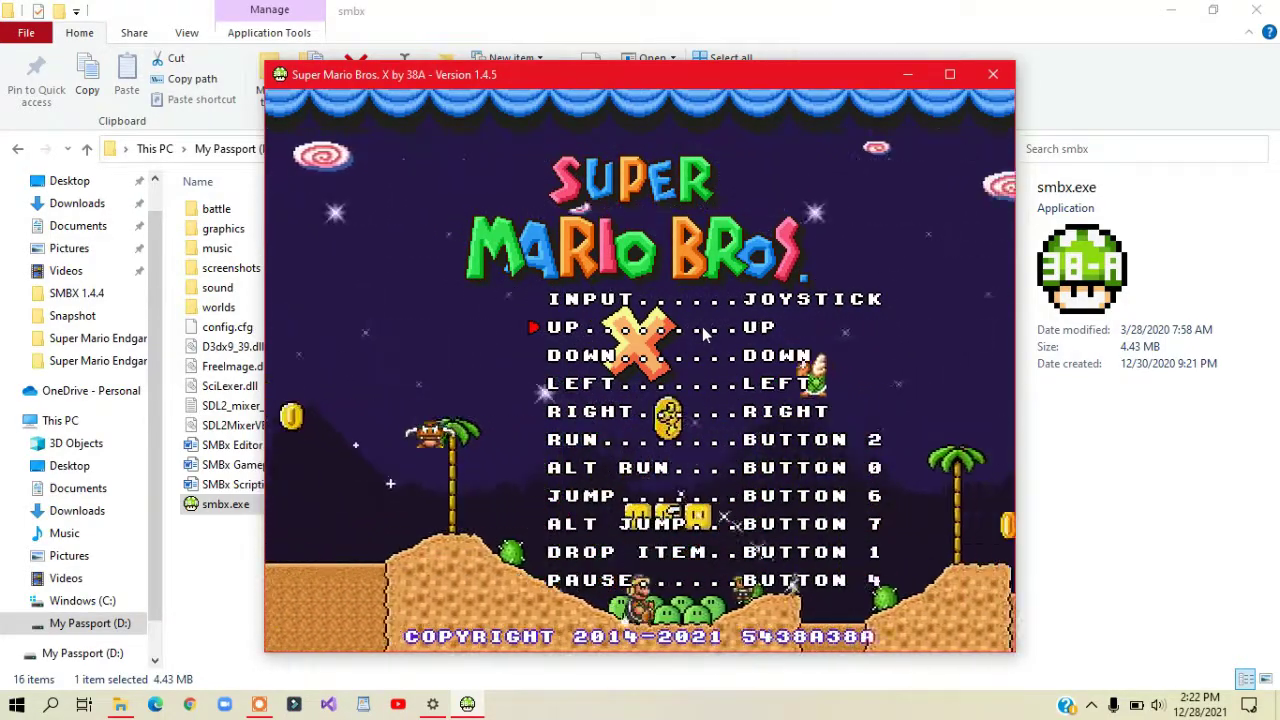
left_click(760, 327)
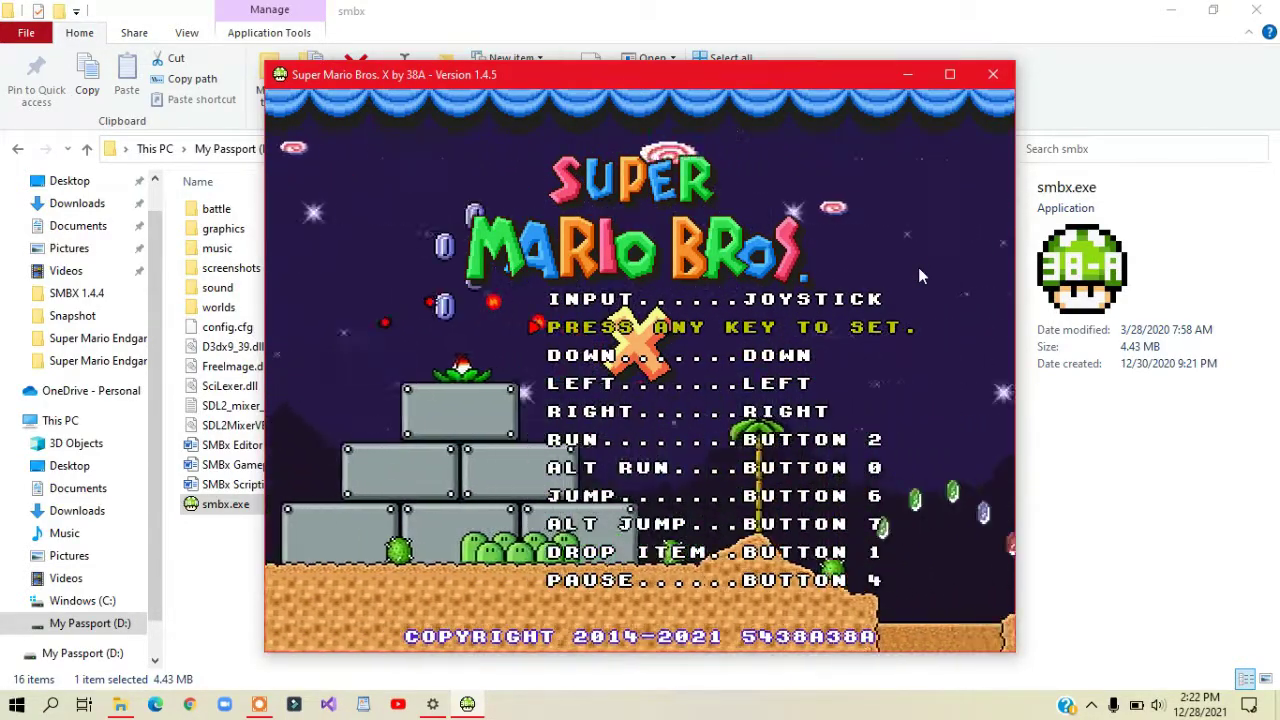
Step: Bind Player 1's Up, Down, Left and Right controls to the controller's D-pad
key("Up")
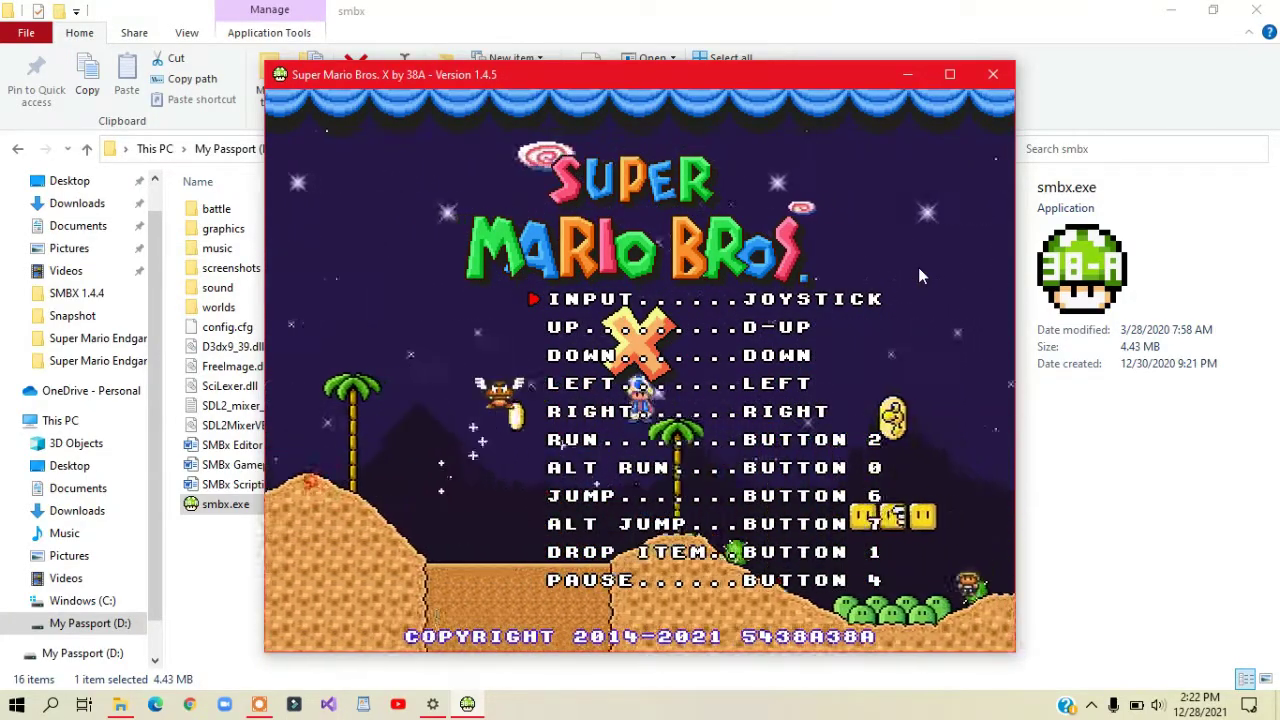
left_click(785, 345)
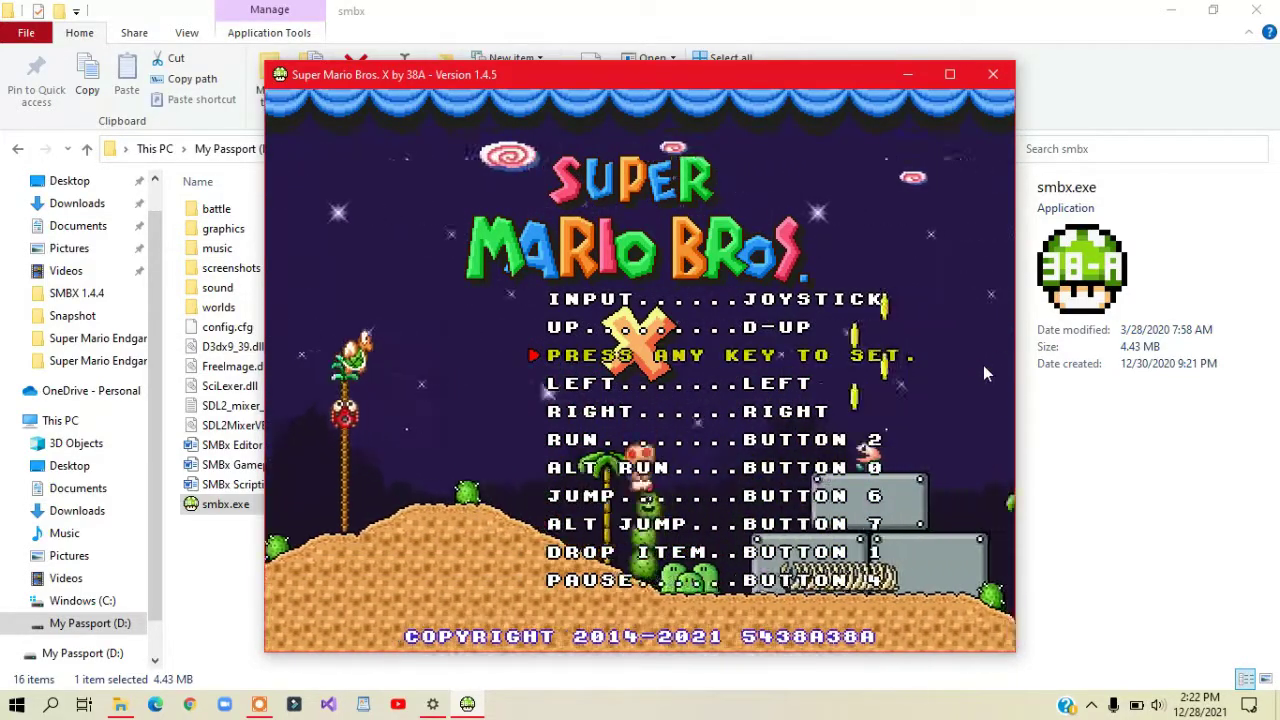
key("Left")
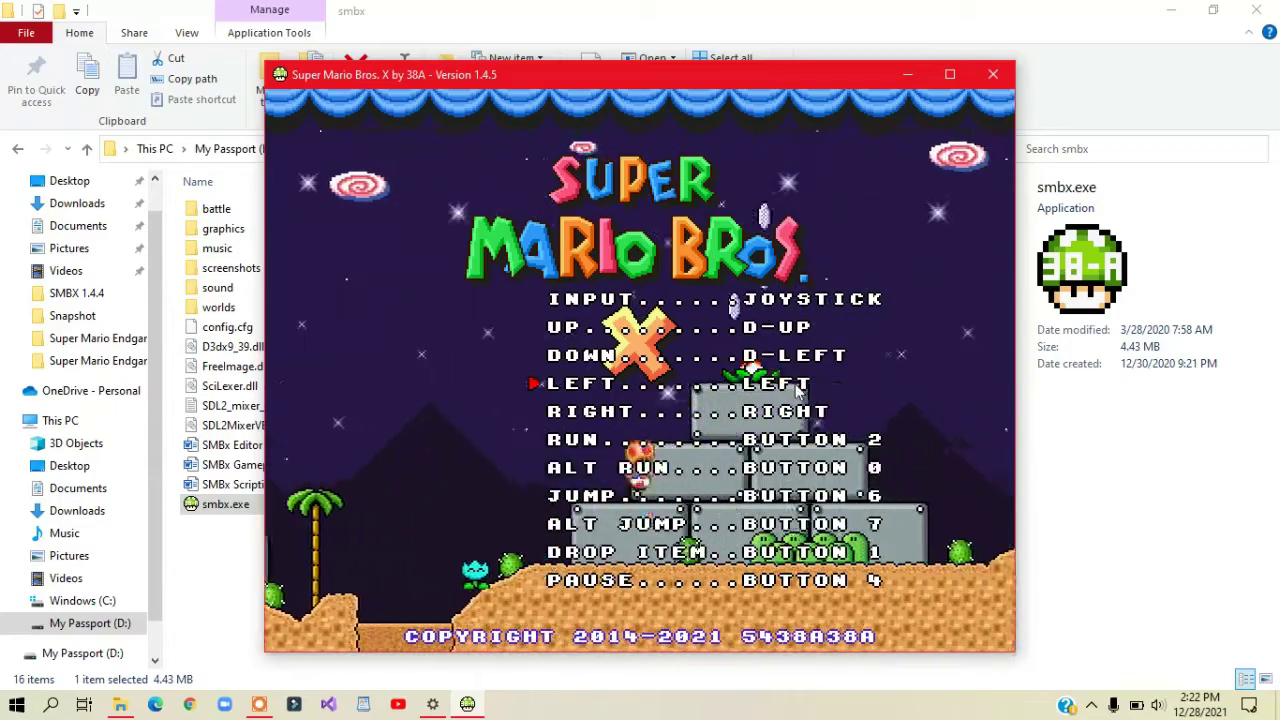
left_click(797, 390)
key("Right")
left_click(815, 418)
key("Down")
Step: Bind Run, Alt Run, Jump, Alt Jump, Drop Item and Pause to Buttons 3, 2, 1, 0, 6, 7
key("x")
key("z")
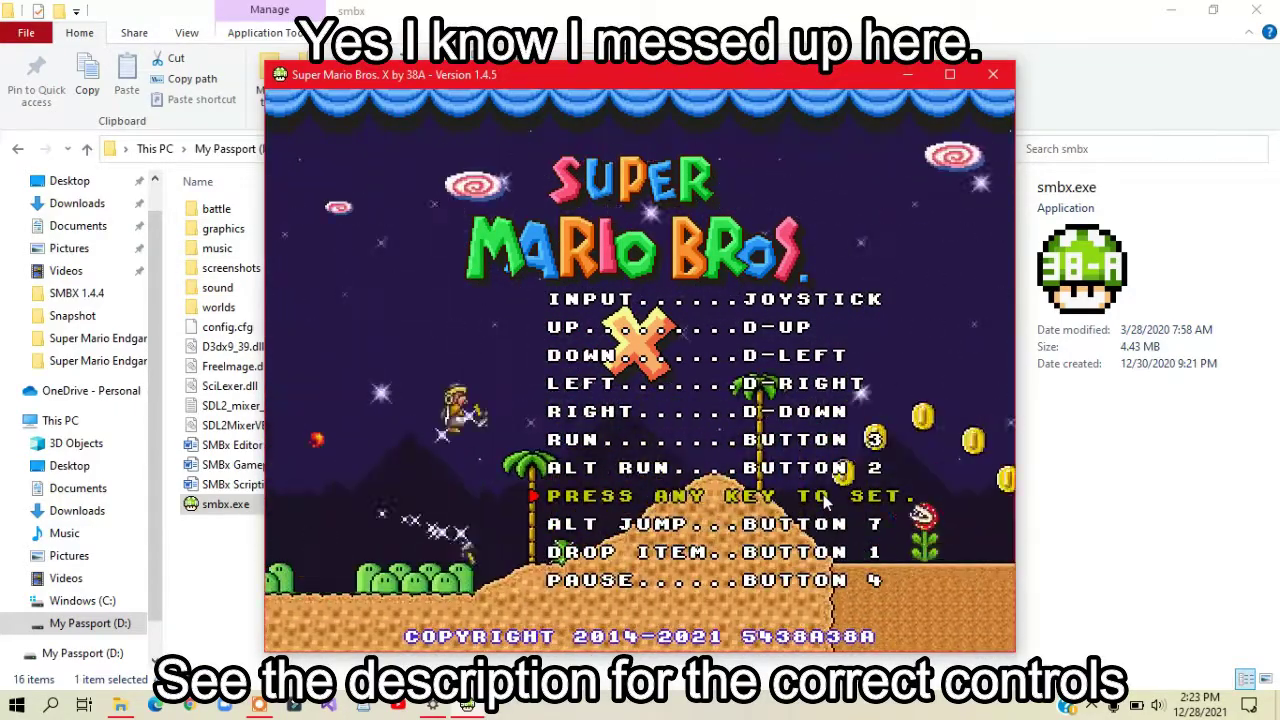
key("a")
key("Return")
key("s")
key("Shift_L")
key("Escape")
key("Up")
key("Up")
key("Up")
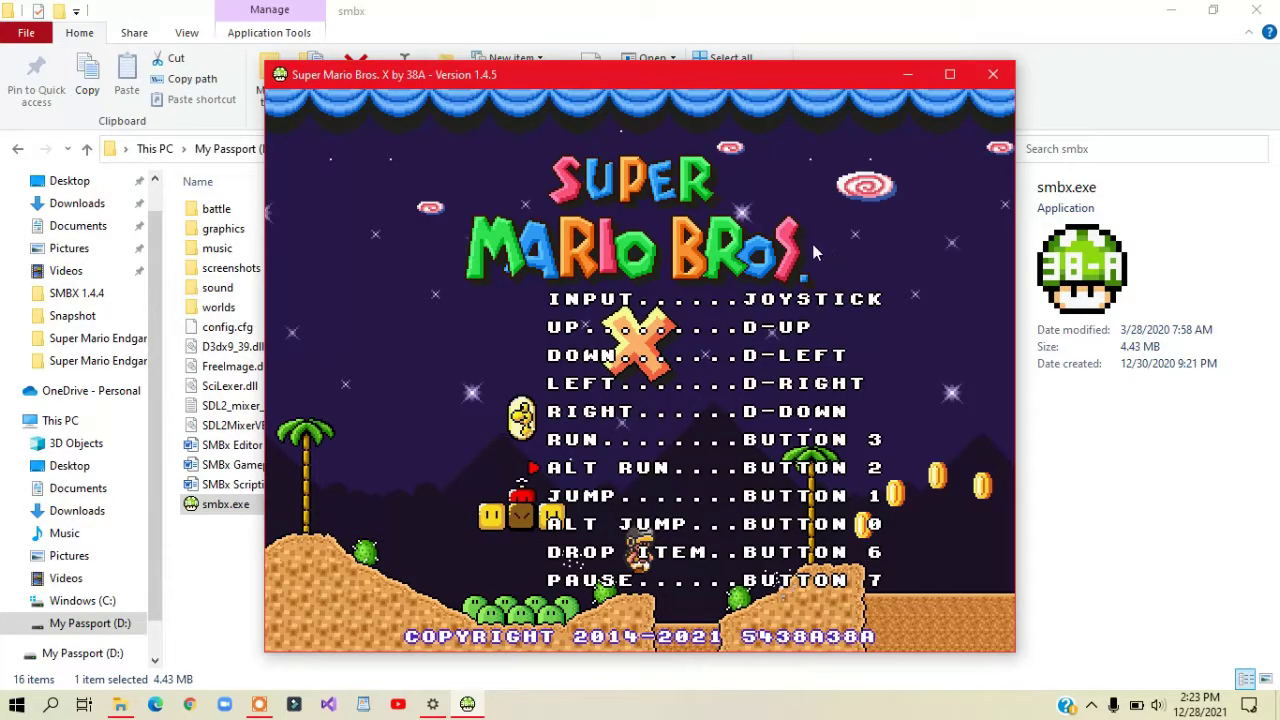
key("Escape")
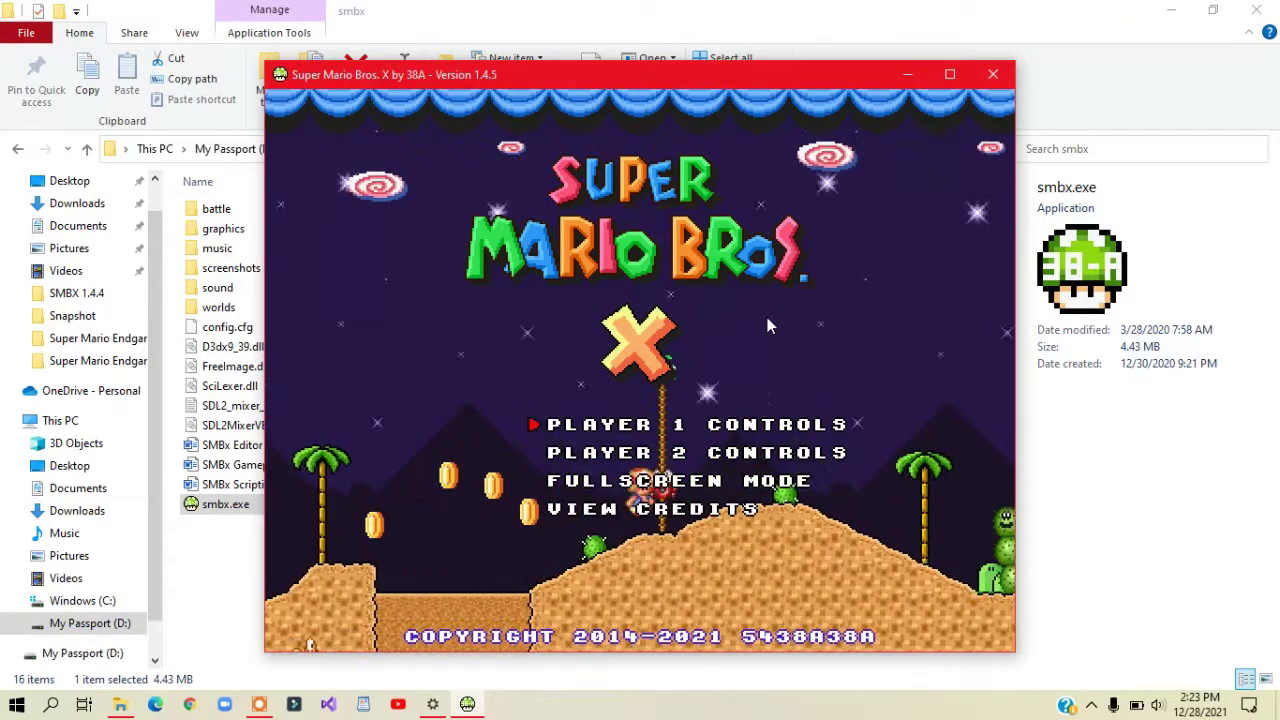
Step: Start a 1 Player Super Mario Endgame as Mario in save slot 1
key("Escape")
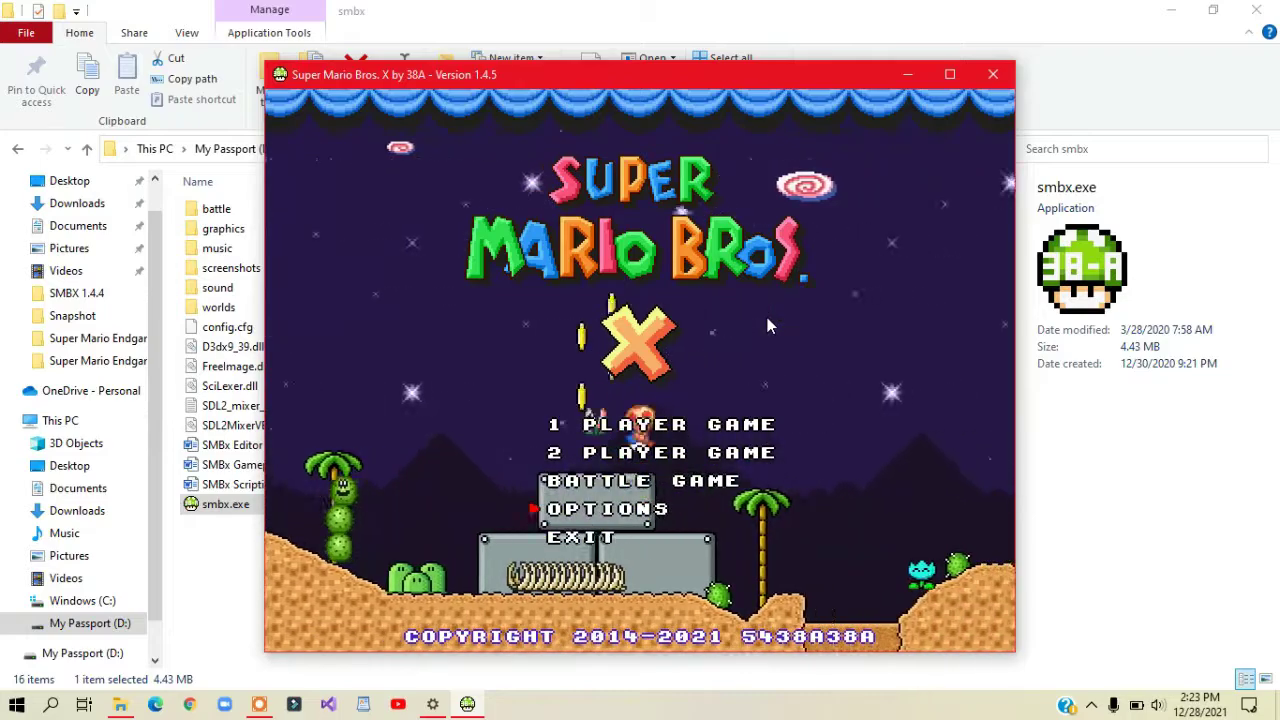
left_click(750, 424)
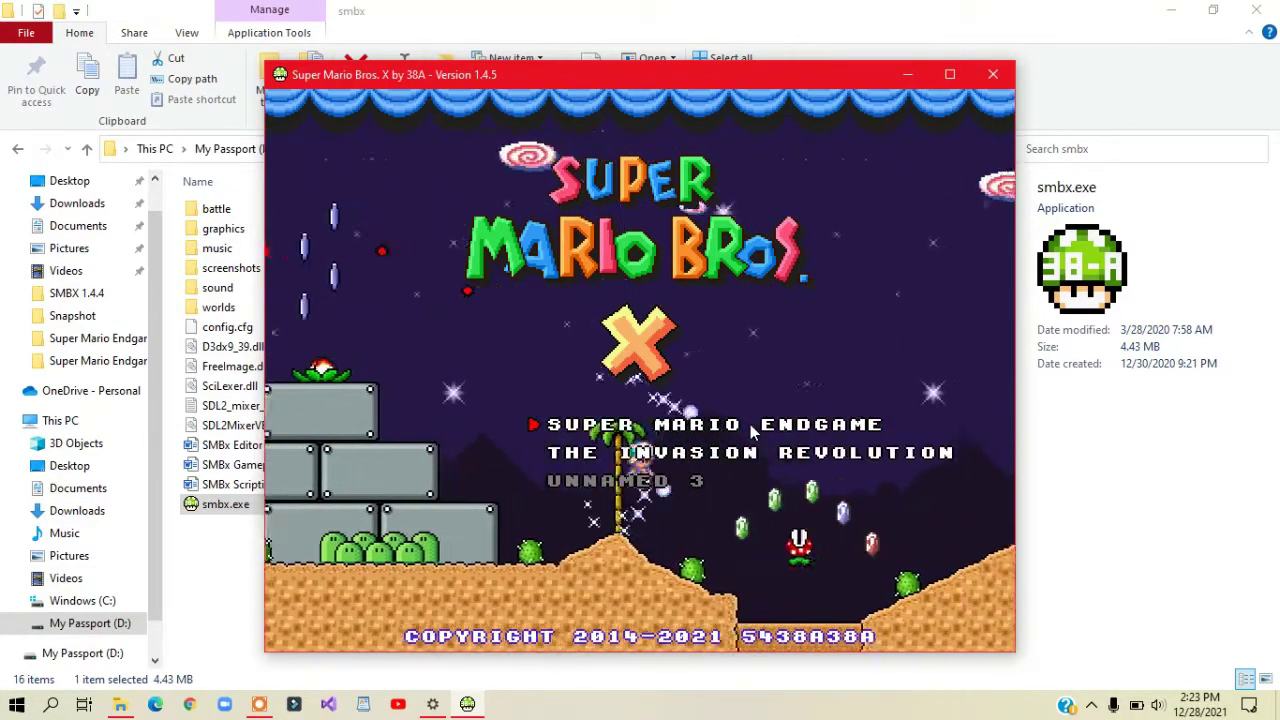
left_click(755, 460)
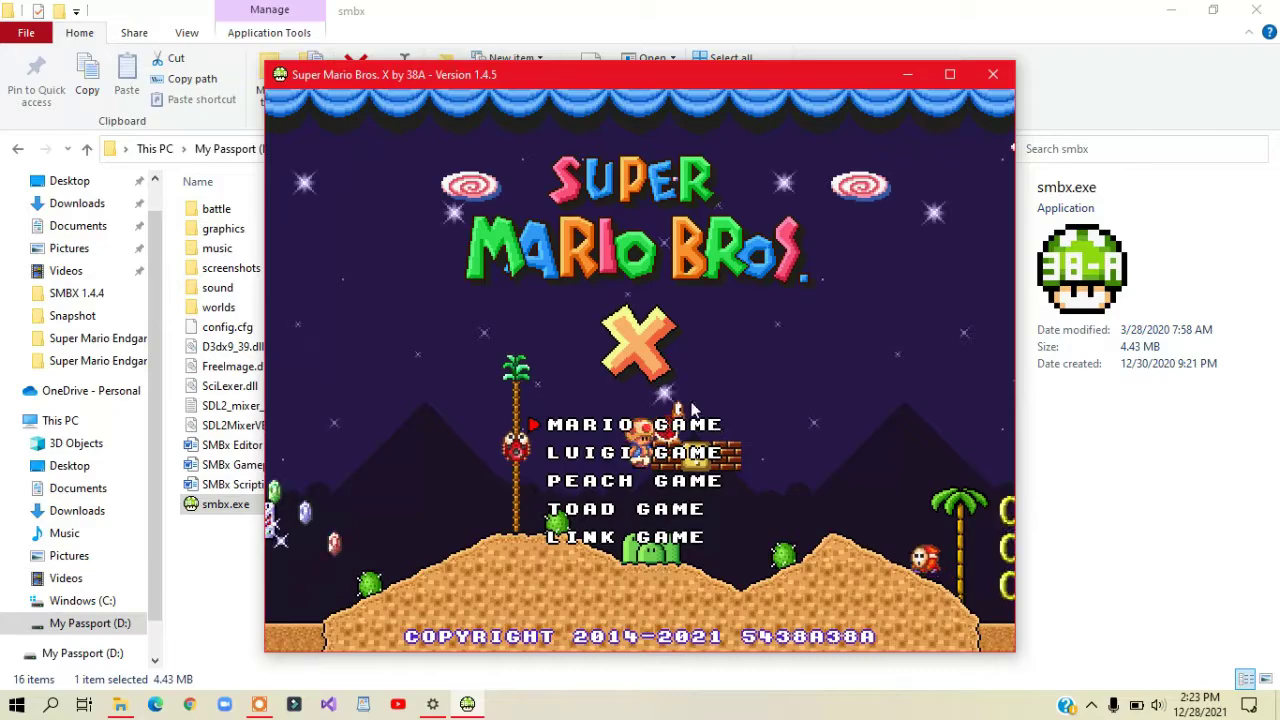
left_click(680, 428)
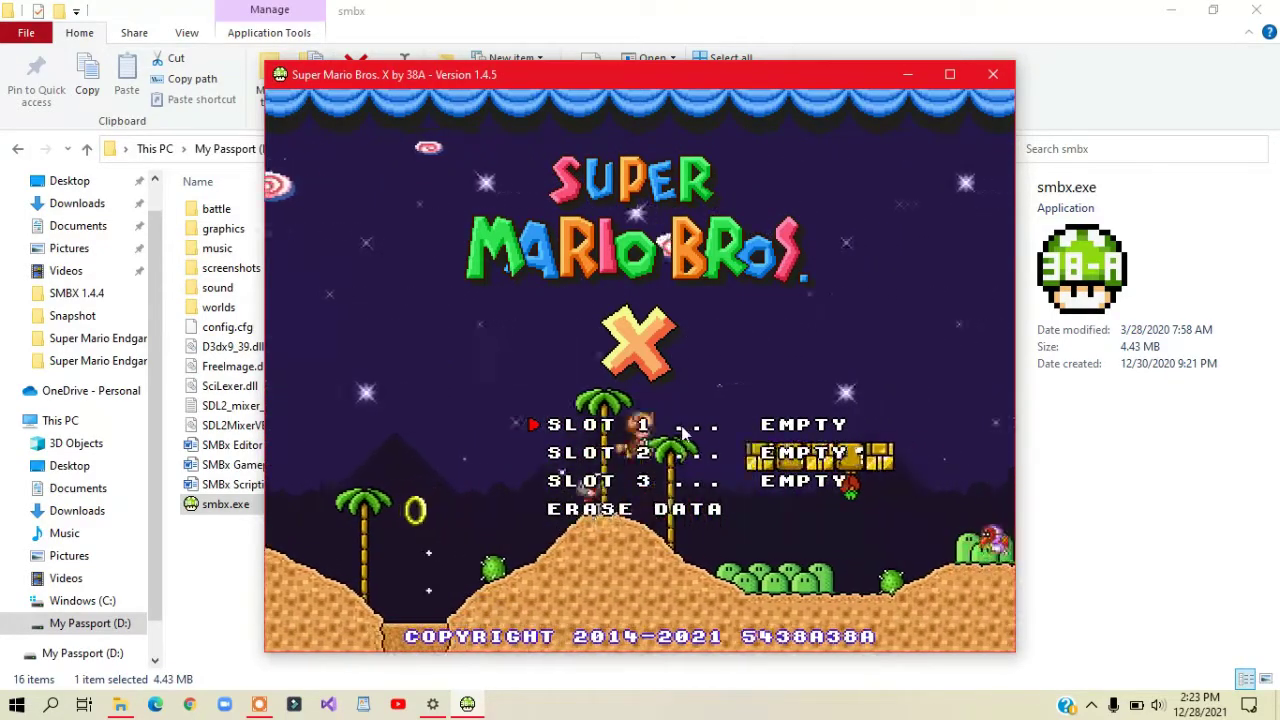
left_click(684, 428)
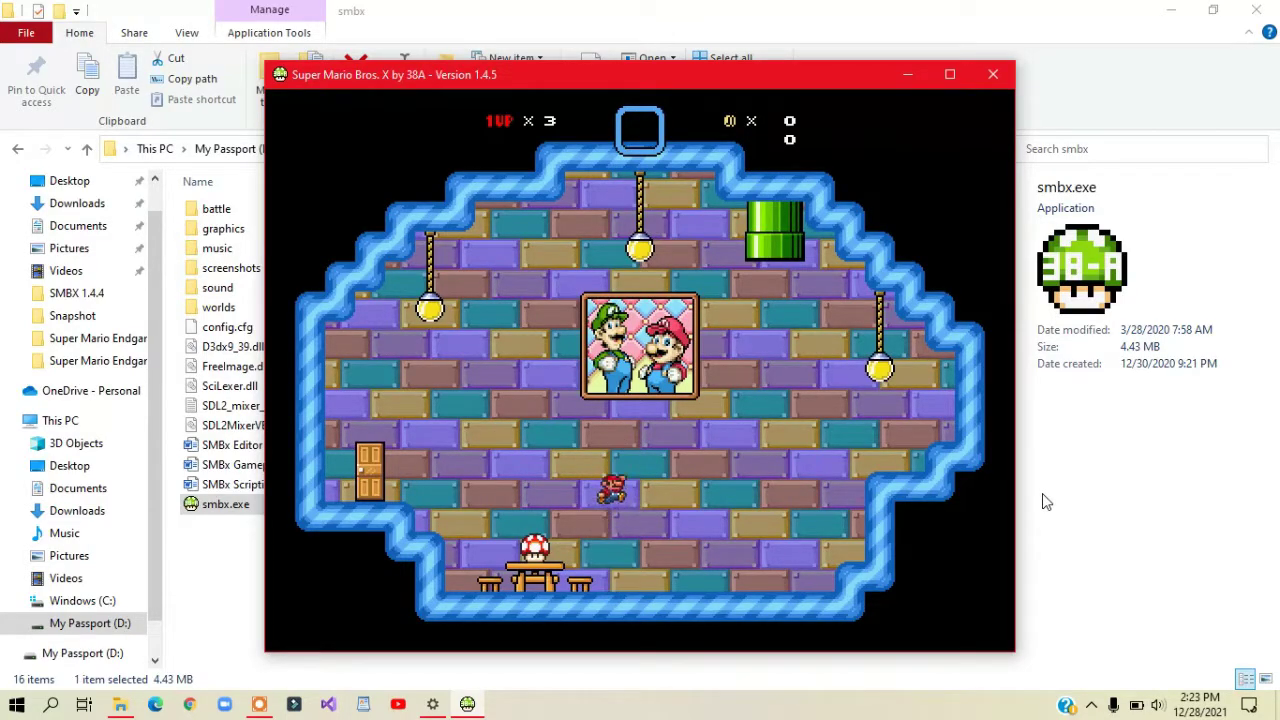
Step: Walk and jump Mario left out of the starting house onto The Bros' Pad world map
key("Left")
key("z")
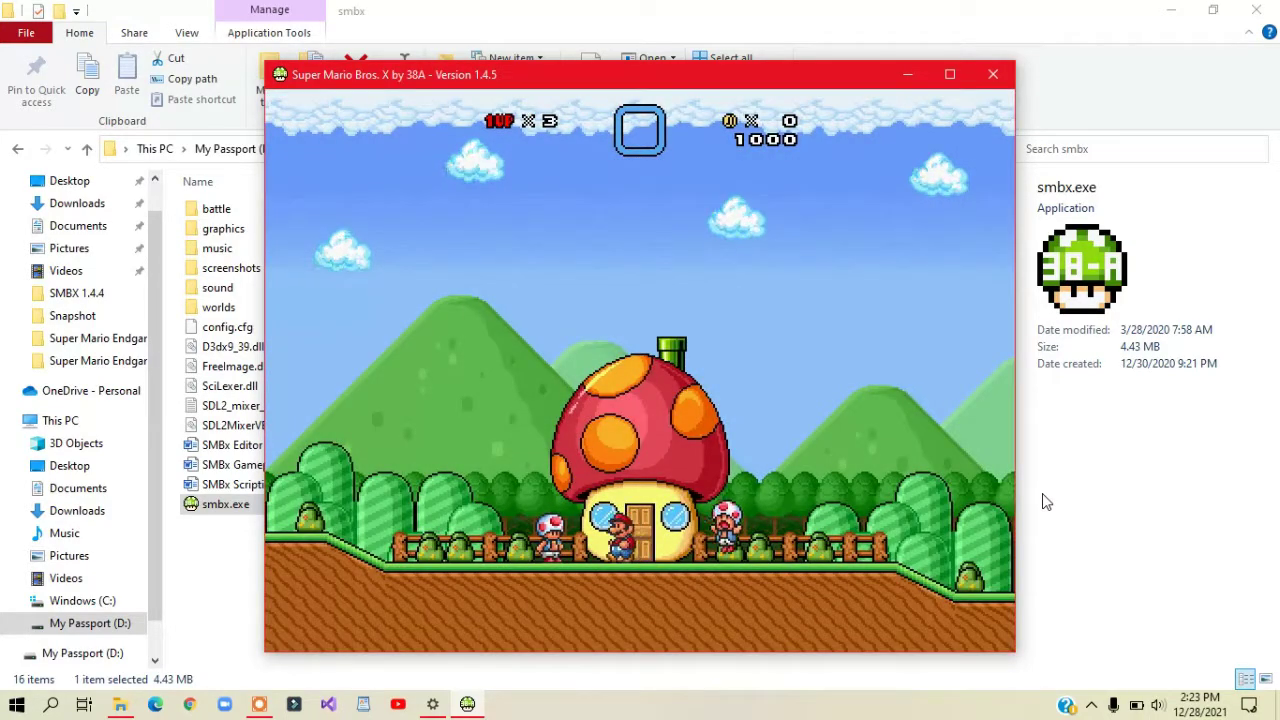
key("Left")
key("z")
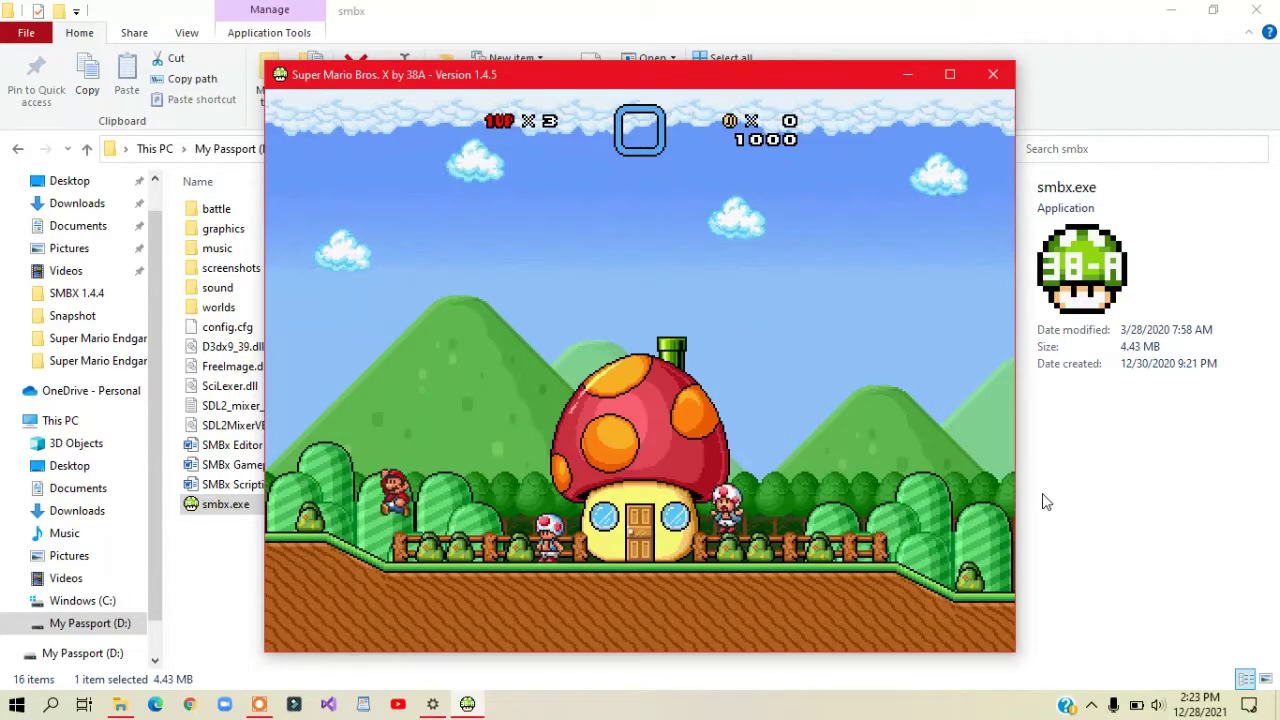
key("Left")
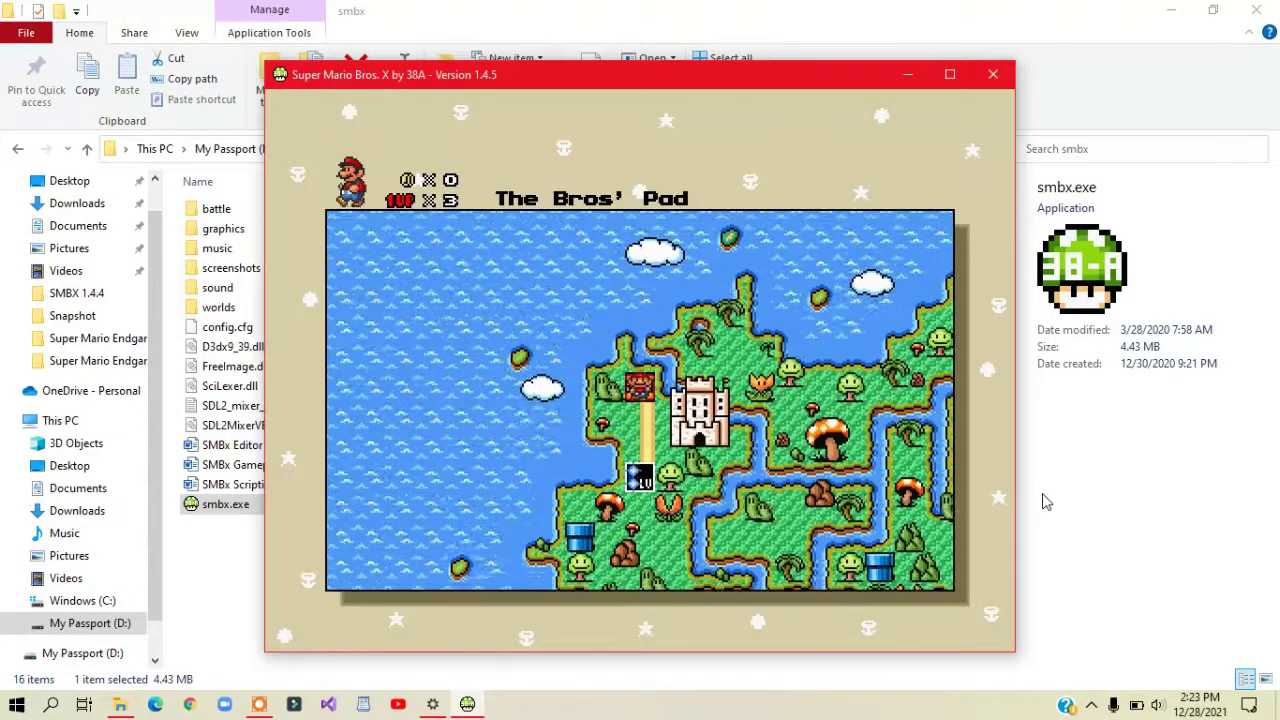